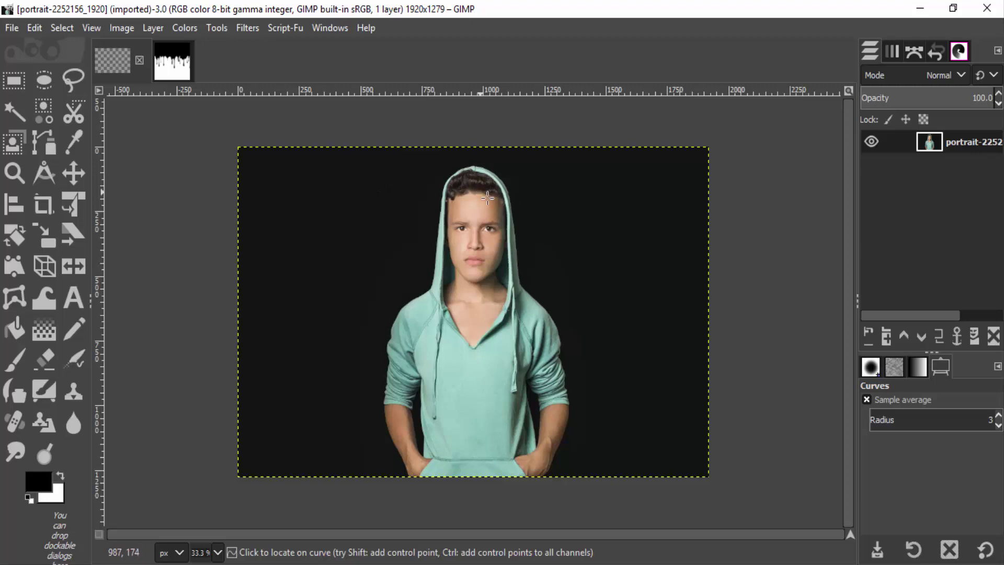
# After checking the dripping-paint image, fuzzy-select the black background and the dark gaps beside both arms
pyautogui.click(181, 63)
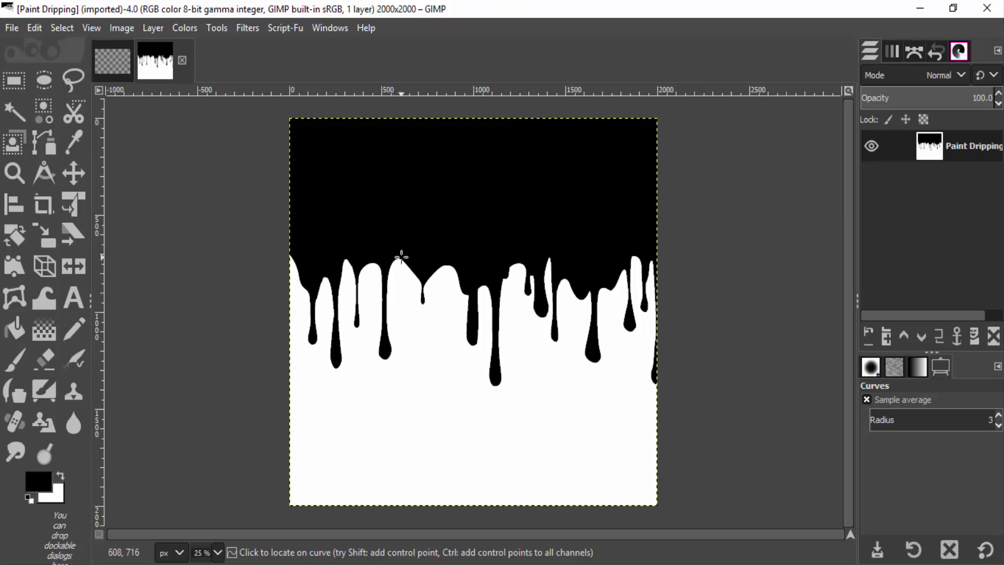
pyautogui.click(104, 56)
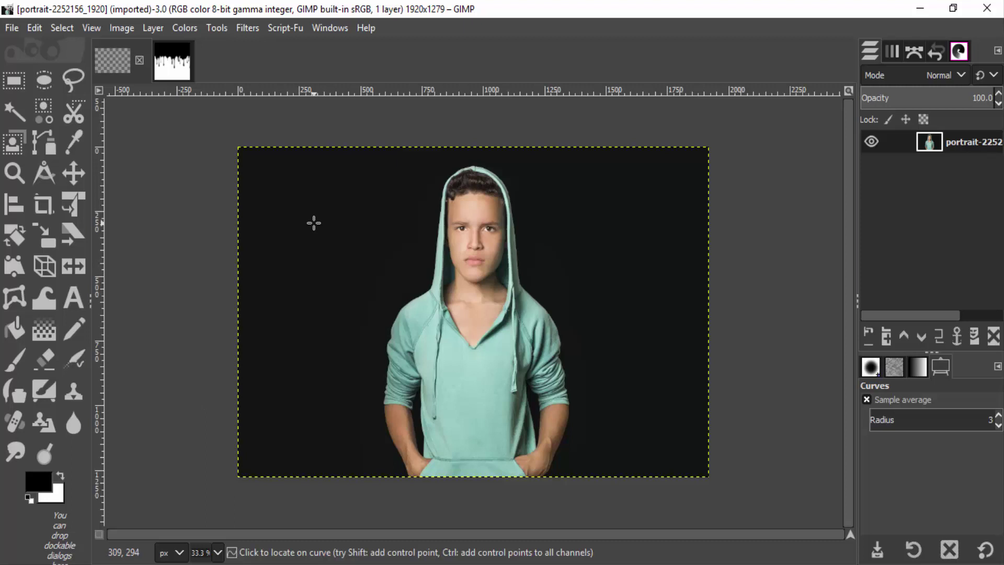
pyautogui.click(14, 111)
pyautogui.click(299, 238)
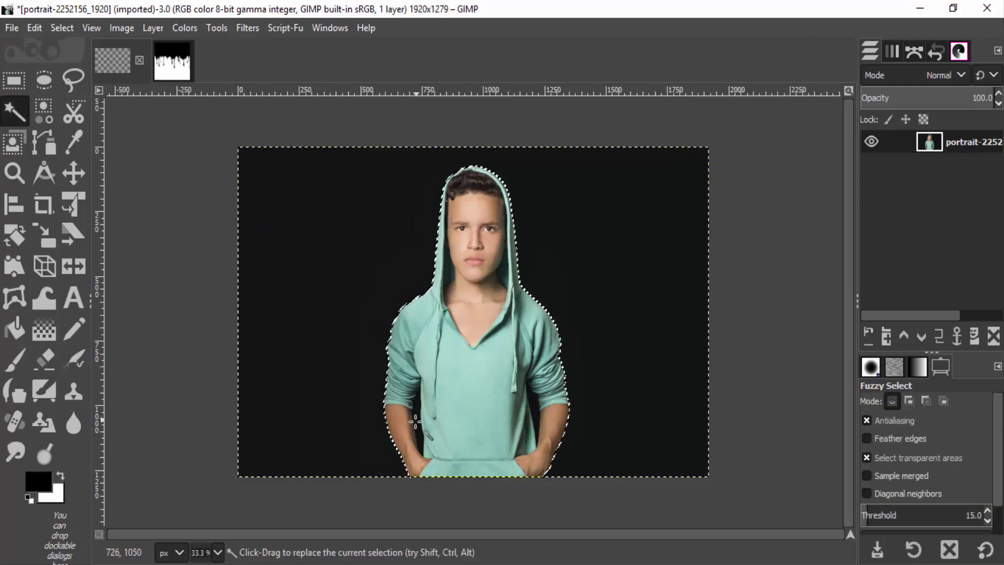
pyautogui.keyDown('shift'); pyautogui.click(414, 400); pyautogui.keyUp('shift')
pyautogui.keyDown('shift'); pyautogui.click(539, 416); pyautogui.keyUp('shift')
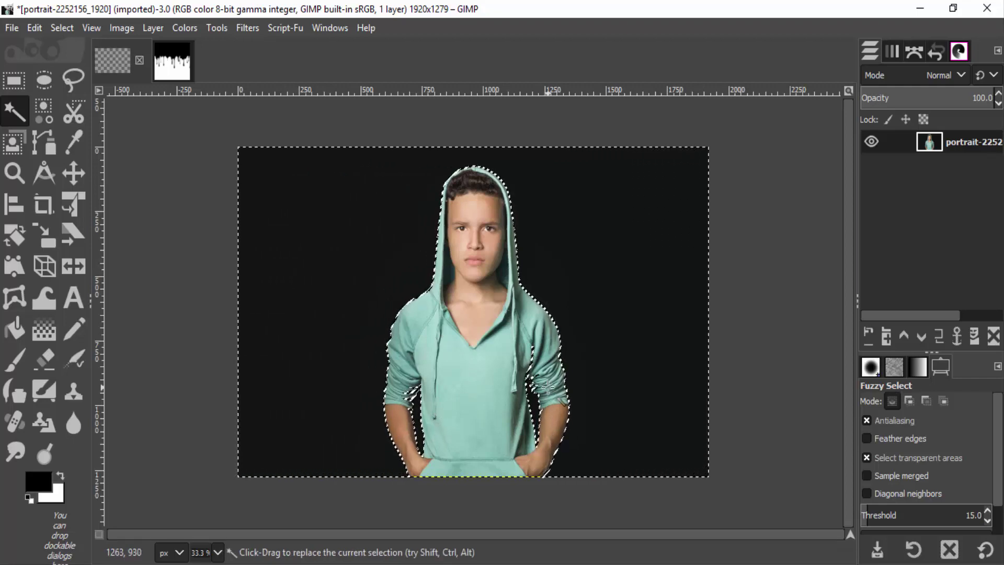
# Zoom in on the arm edge and switch to the Free Select tool
pyautogui.scroll(5, 547, 387)
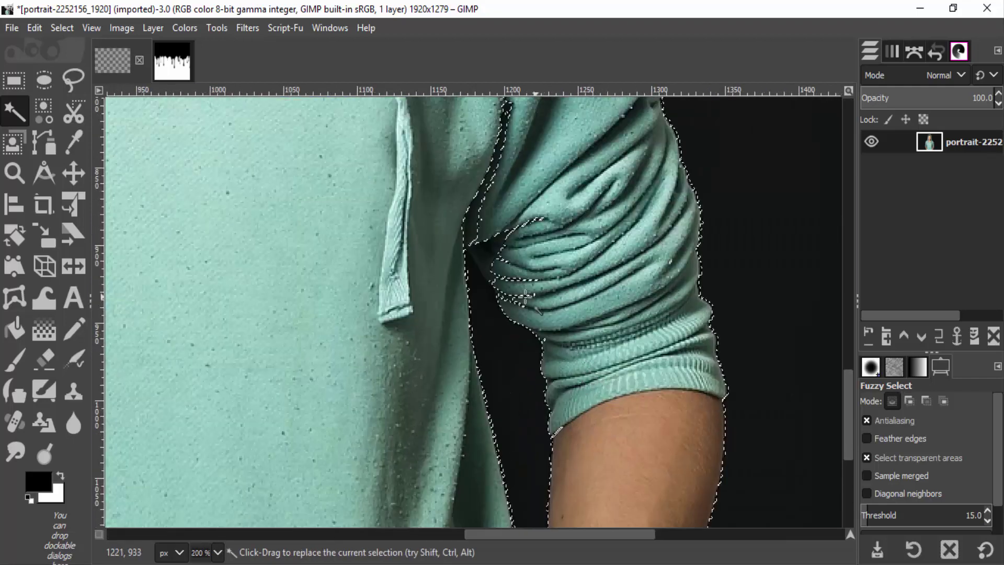
pyautogui.scroll(3, 530, 295)
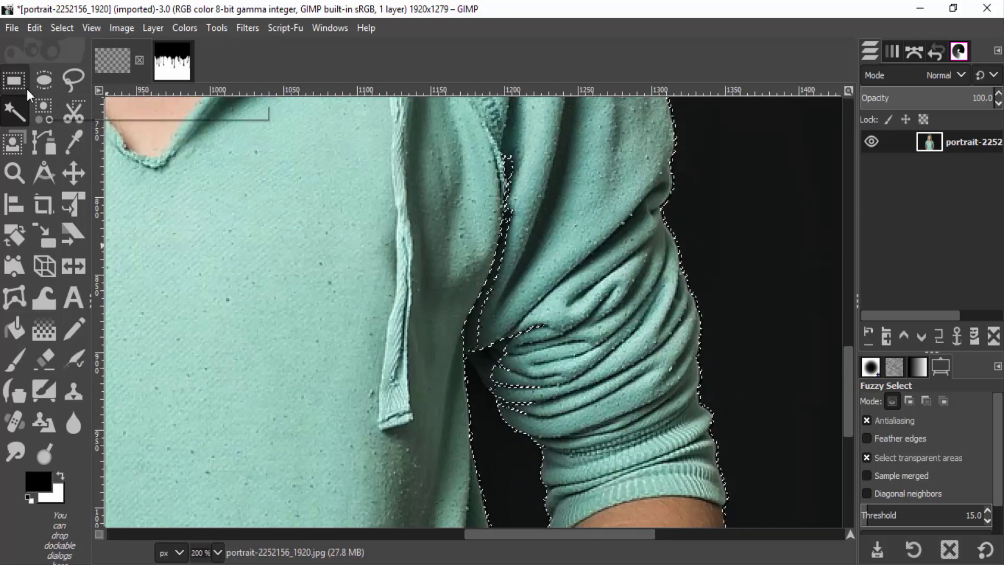
pyautogui.click(73, 79)
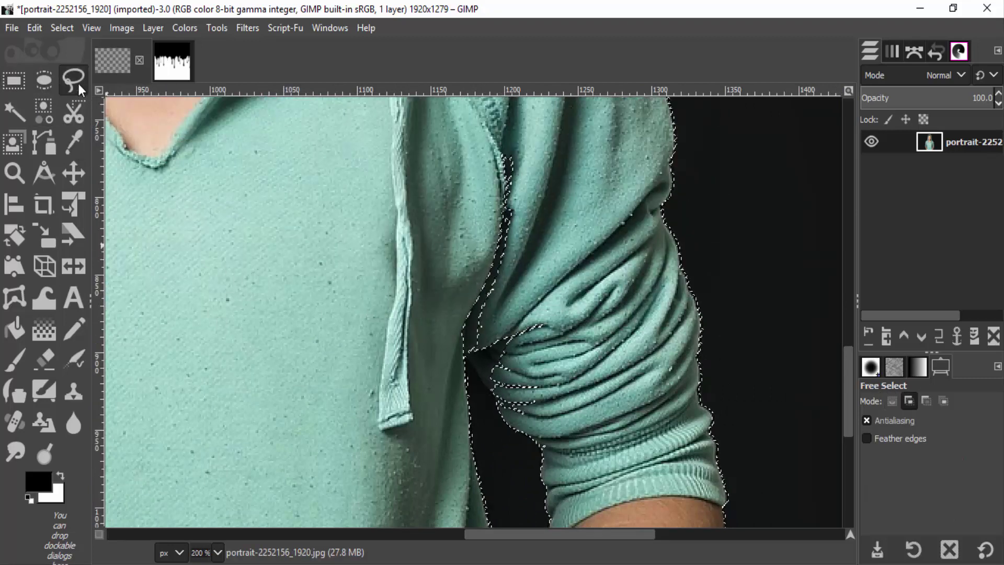
# Set Free Select to Subtract and cut the first sleeve area out of the selection
pyautogui.click(925, 401)
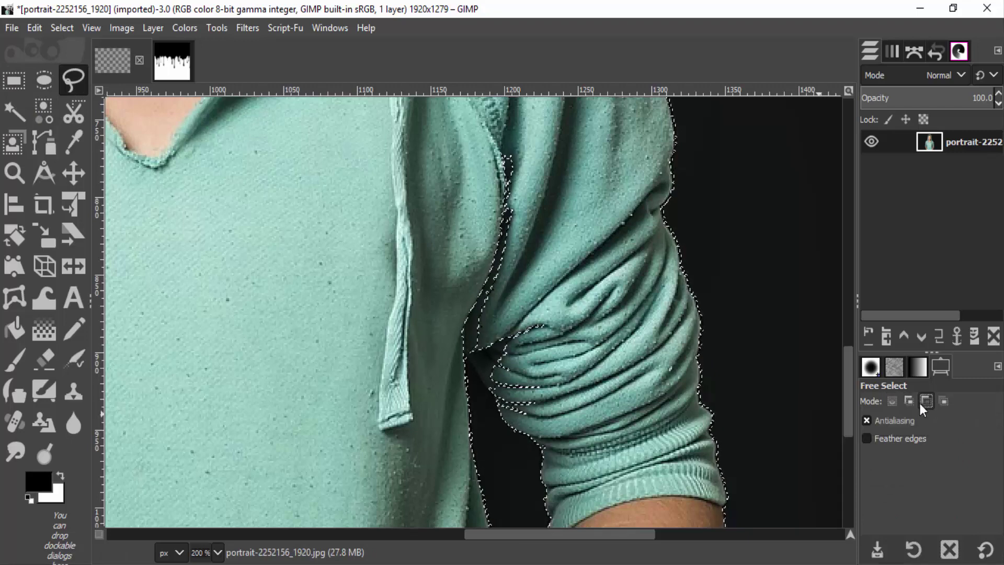
pyautogui.click(499, 403)
pyautogui.click(452, 311)
pyautogui.click(498, 402)
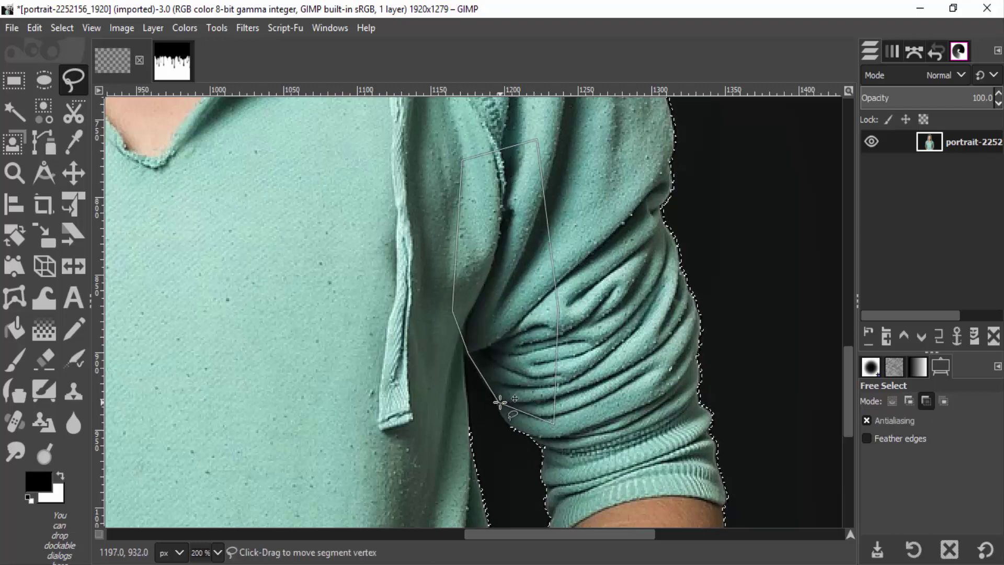
pyautogui.press('Return')
# Zoom in on the armpit, abandoning a first outline attempt along the sleeve edge
pyautogui.press('1')
pyautogui.press('3')
pyautogui.click(484, 258)
pyautogui.click(479, 276)
pyautogui.press('Escape')
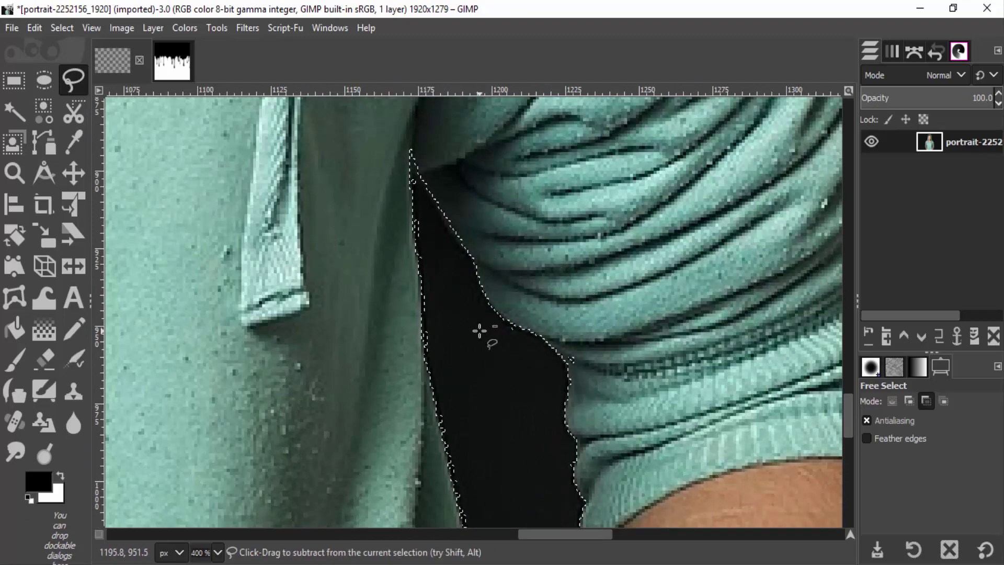
pyautogui.scroll(-6, 481, 332)
pyautogui.scroll(3, 463, 517)
pyautogui.scroll(2, 397, 261)
# Subtract a polygon around the sleeve folds near the armpit from the selection
pyautogui.click(418, 222)
pyautogui.click(377, 282)
pyautogui.click(366, 323)
pyautogui.click(354, 348)
pyautogui.scroll(-2, 338, 377)
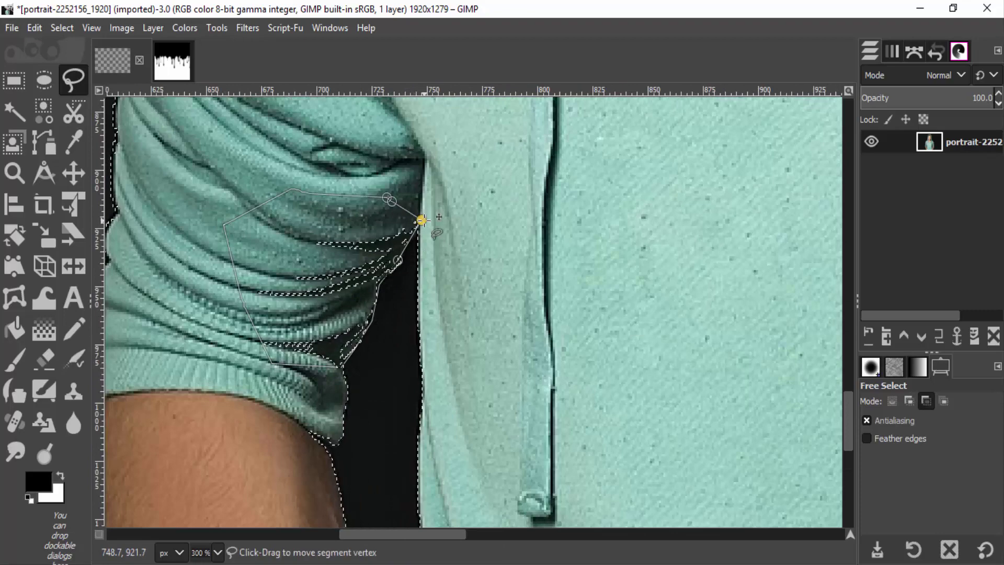
pyautogui.click(421, 219)
pyautogui.scroll(-3, 422, 219)
pyautogui.press('Return')
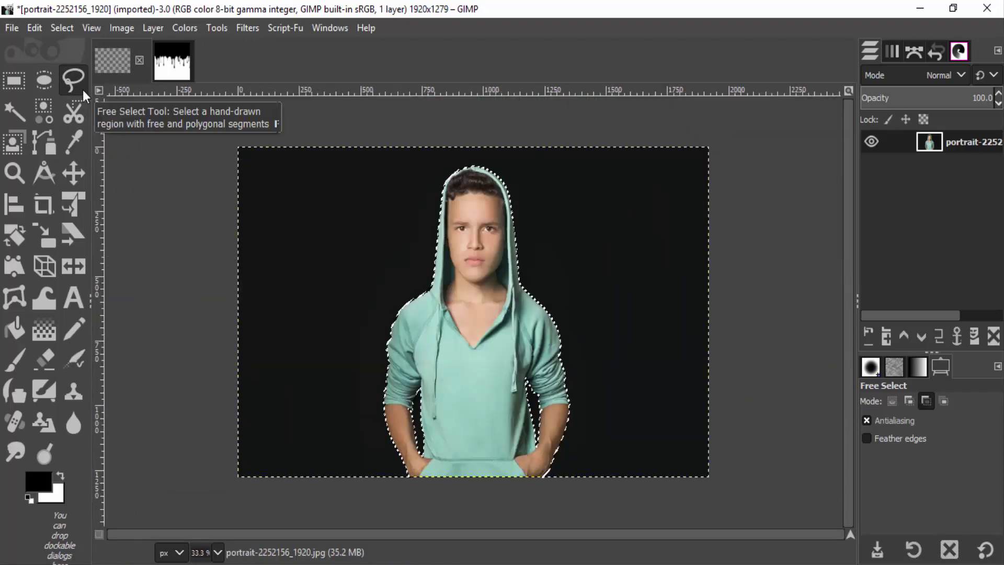
# Fill the selected black background with the white BG color, deselect all, and show the Paint Dripping image
pyautogui.click(35, 28)
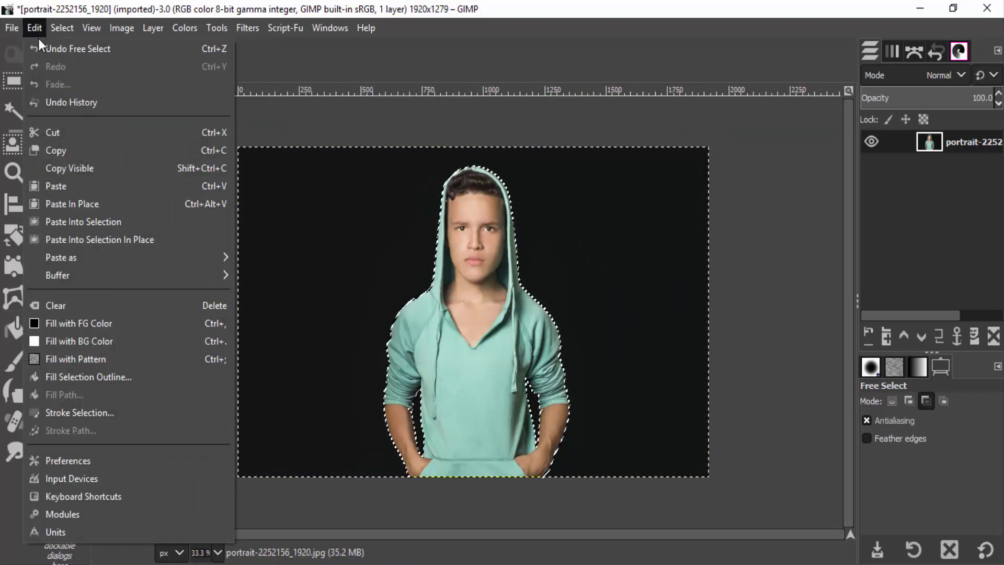
pyautogui.click(76, 341)
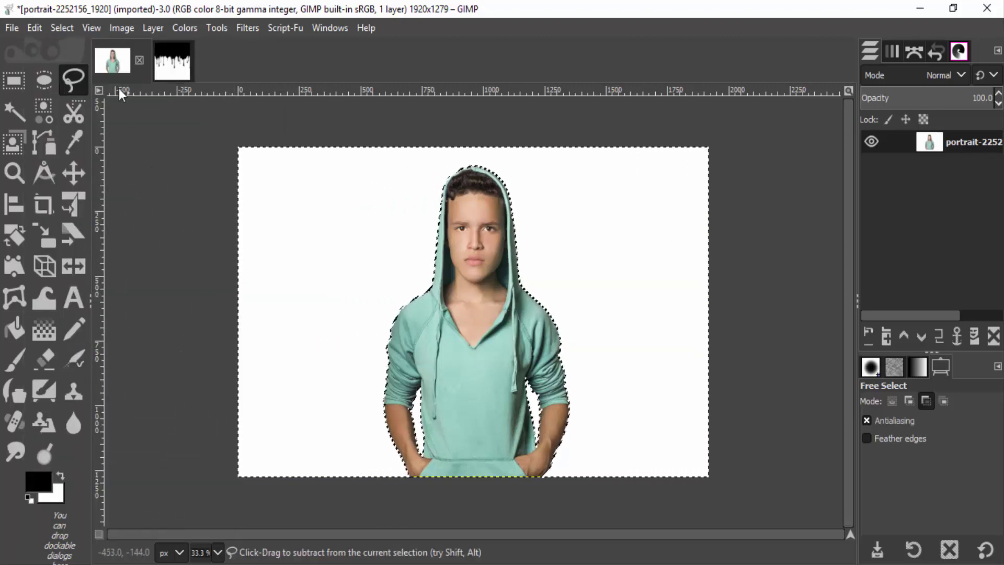
pyautogui.click(67, 26)
pyautogui.click(80, 65)
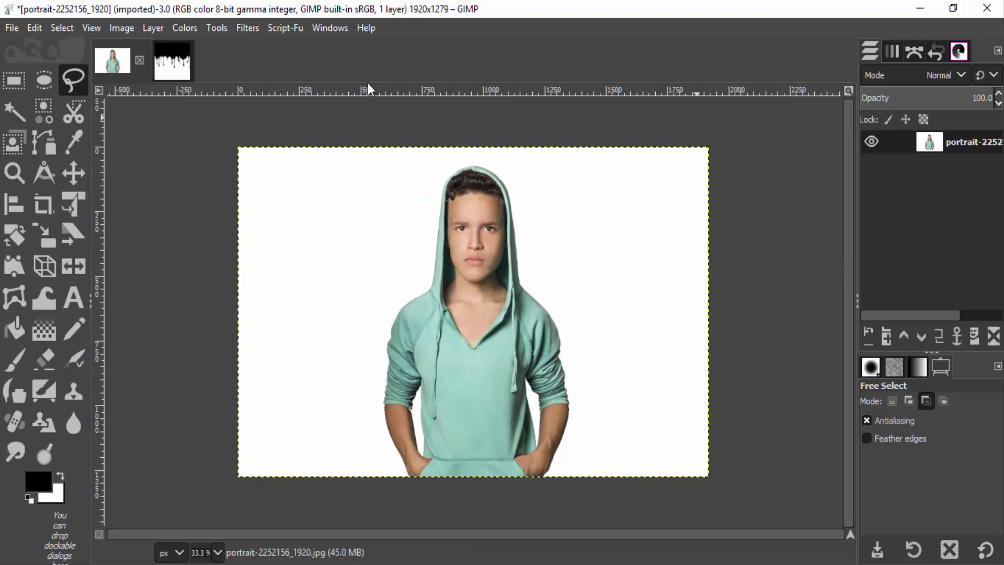
pyautogui.click(172, 61)
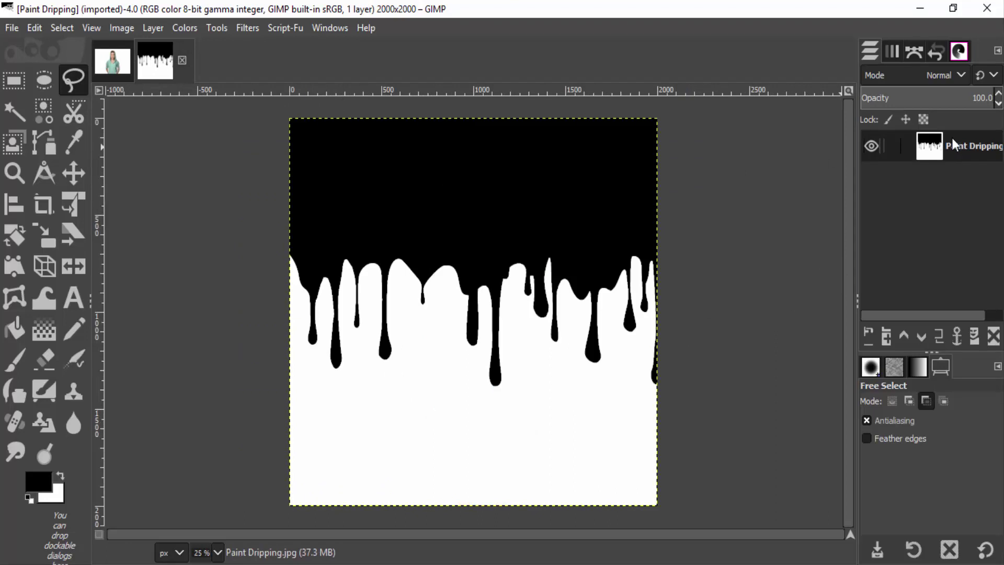
# Copy the Paint Dripping image and paste it in place into the portrait as a new layer
pyautogui.click(37, 30)
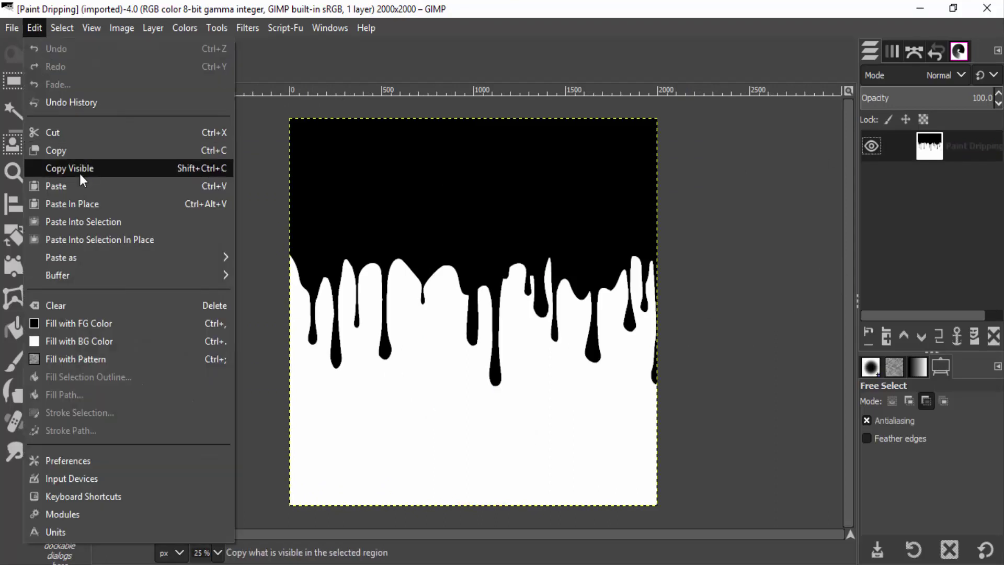
pyautogui.click(80, 157)
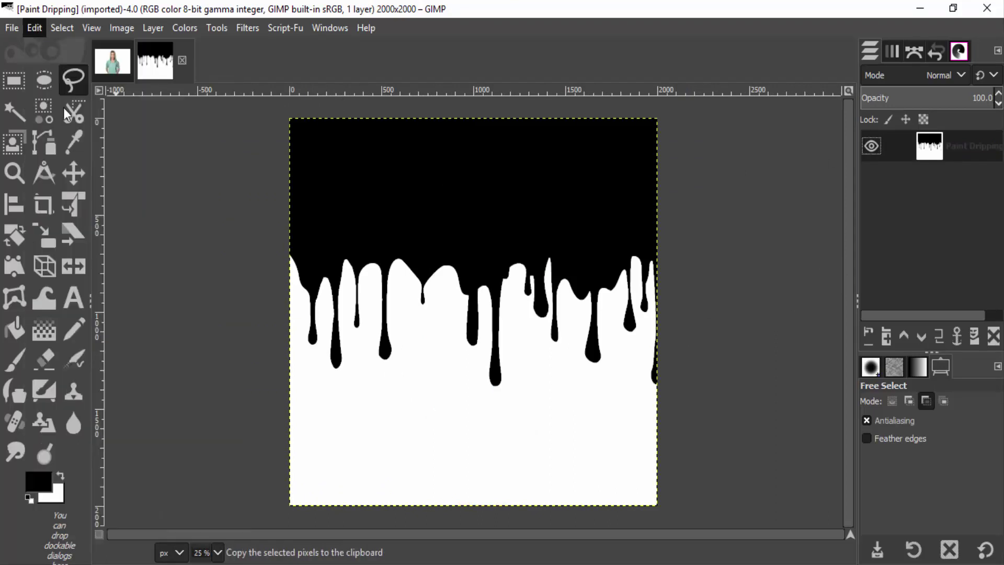
pyautogui.click(112, 62)
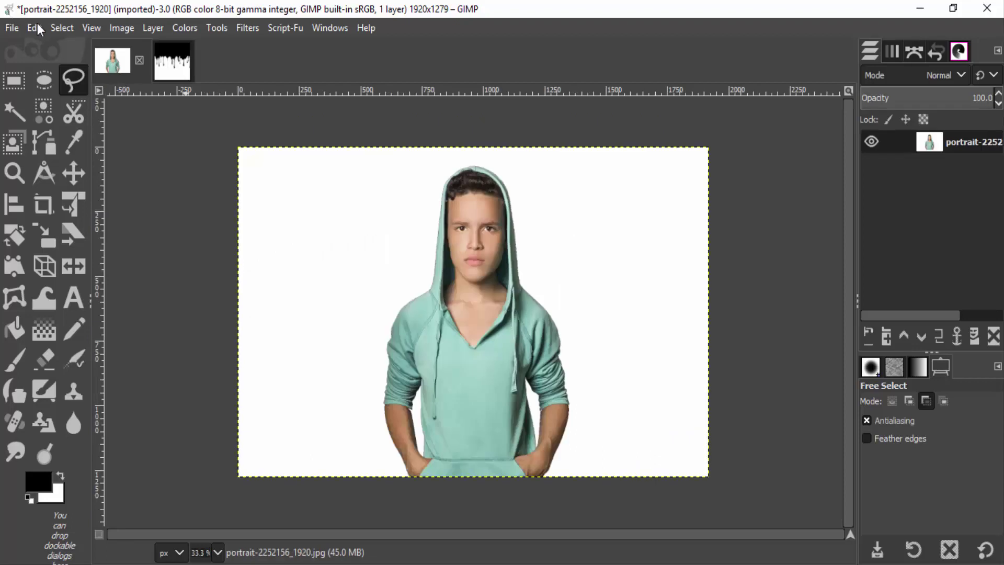
pyautogui.click(36, 26)
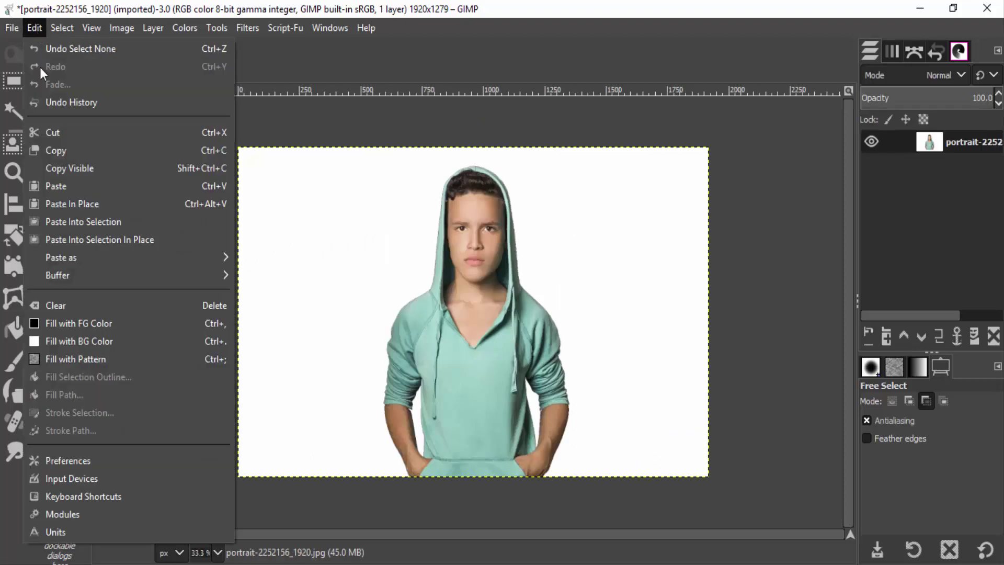
pyautogui.click(73, 207)
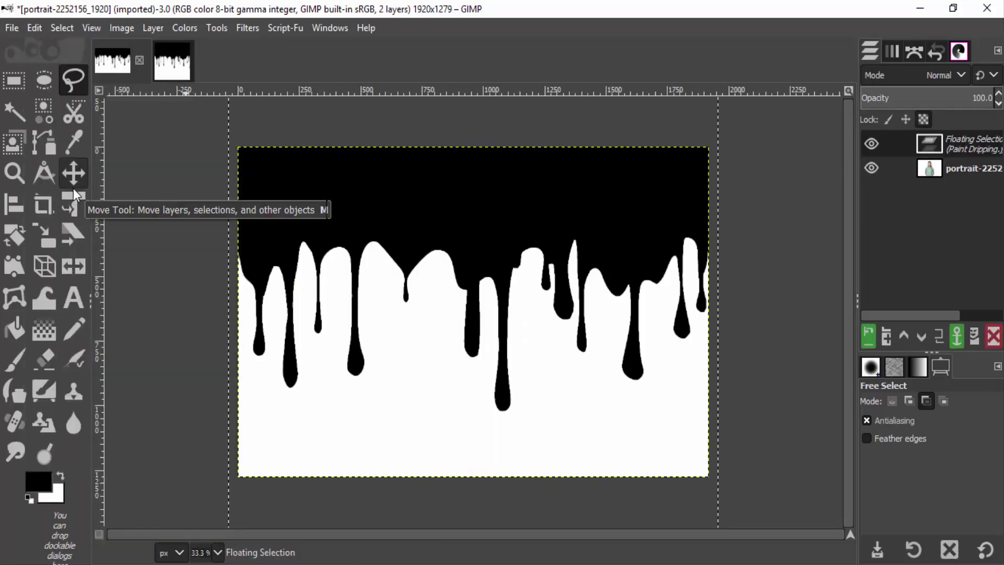
pyautogui.click(869, 334)
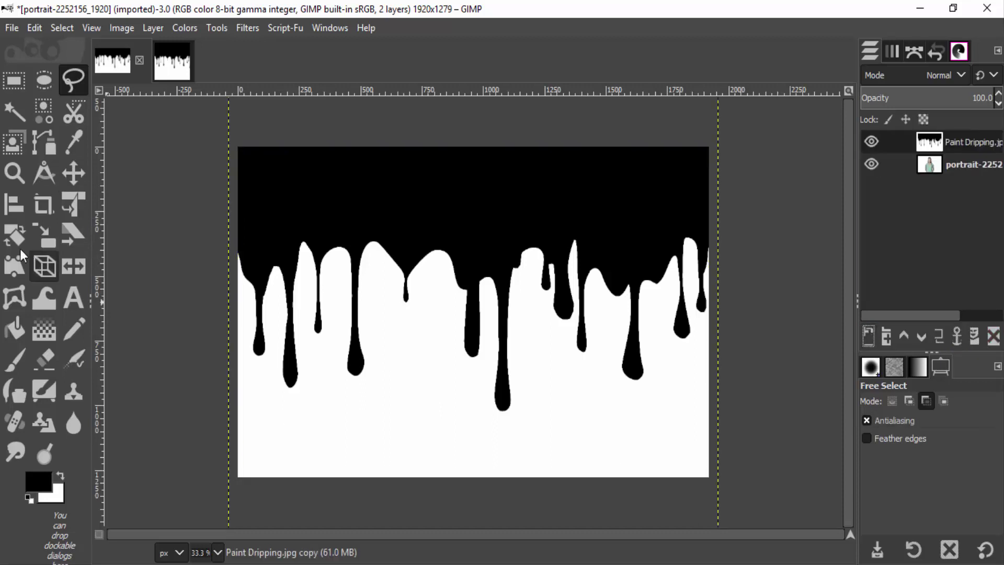
pyautogui.click(45, 235)
# Scale the drip layer down to 884×884 and position it over the boy's chest below his face
pyautogui.click(419, 287)
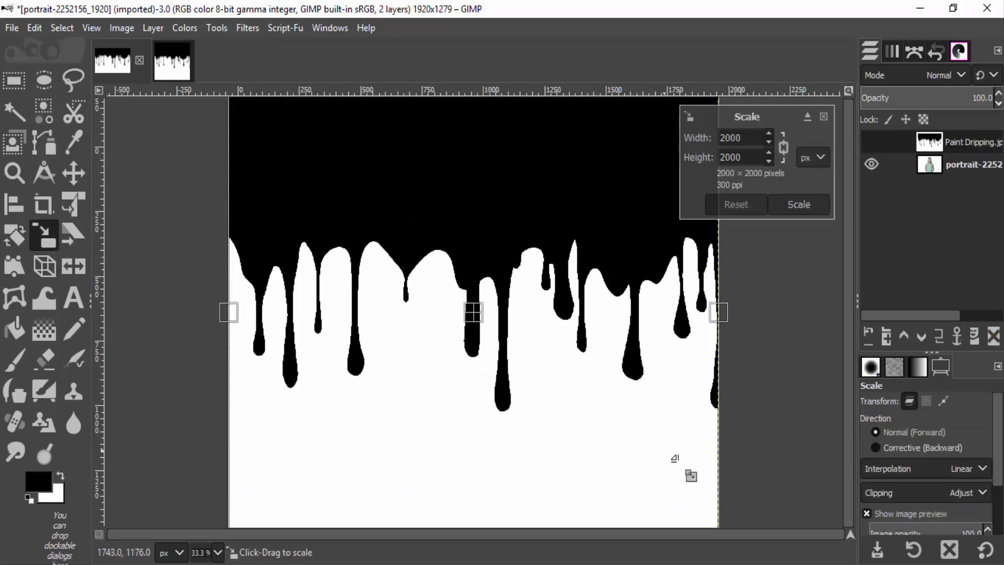
pyautogui.moveTo(706, 508)
pyautogui.mouseDown()
pyautogui.moveTo(549, 386)
pyautogui.moveTo(449, 288)
pyautogui.mouseUp()
pyautogui.moveTo(389, 231); pyautogui.dragTo(455, 334)
pyautogui.moveTo(314, 195); pyautogui.dragTo(366, 272)
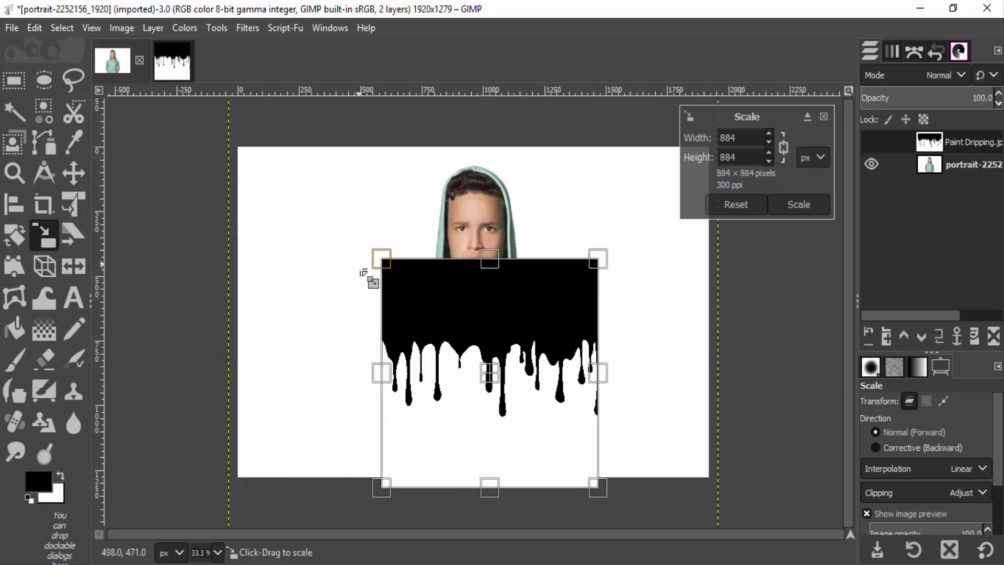
pyautogui.click(798, 210)
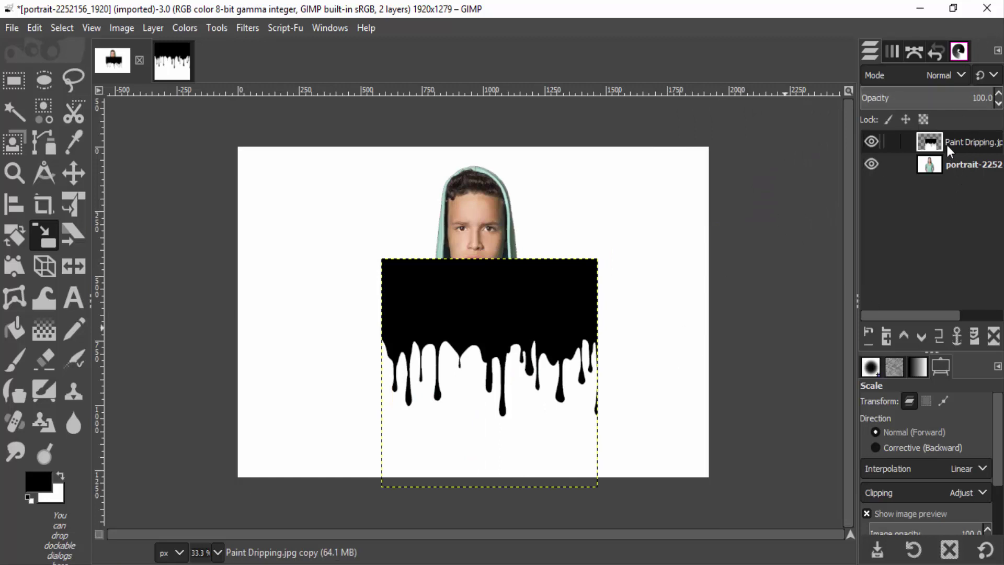
# Set the drip layer's blend mode to Screen and nudge it left onto the hoodie
pyautogui.click(952, 76)
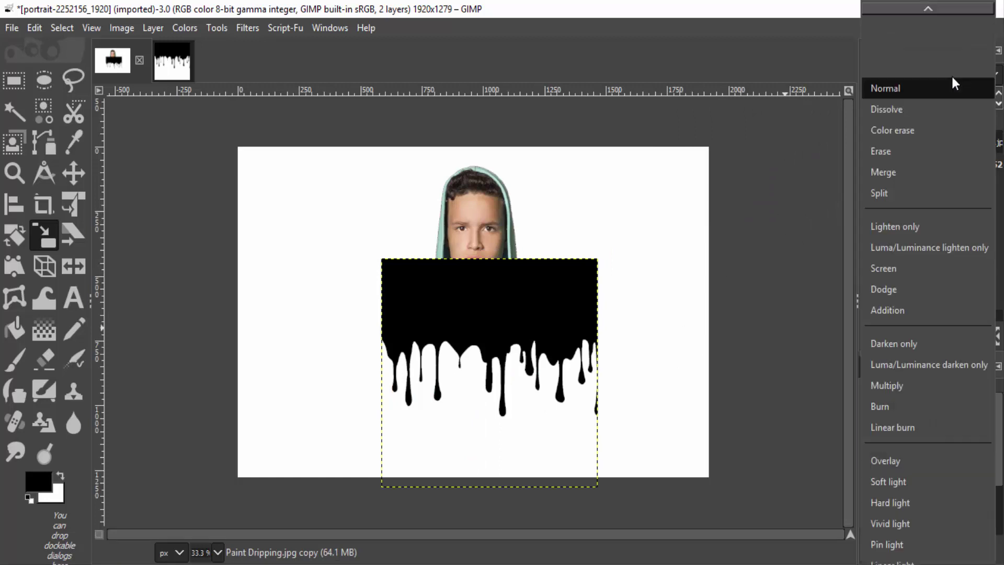
pyautogui.click(924, 274)
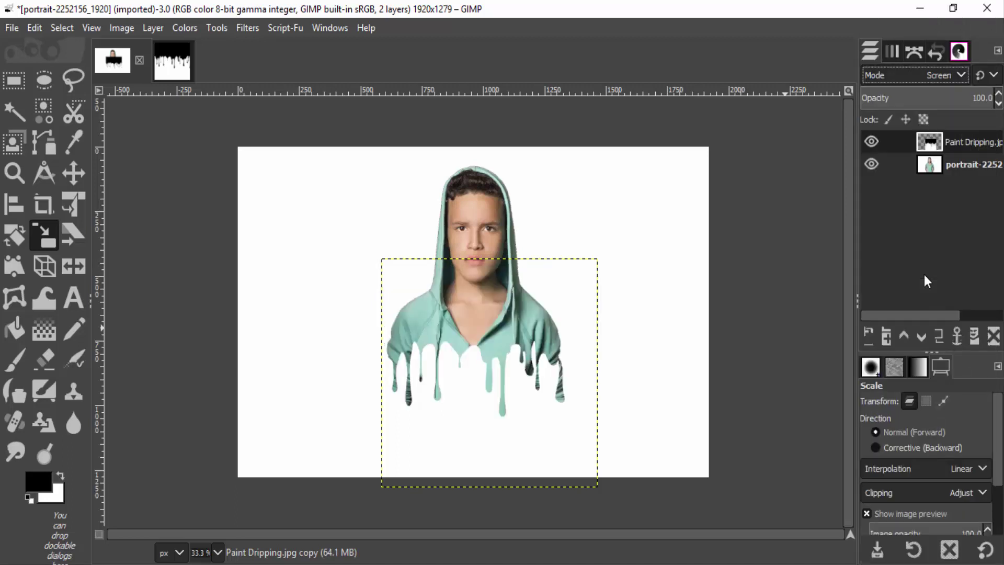
pyautogui.press('m')
pyautogui.moveTo(454, 345)
pyautogui.mouseDown()
pyautogui.moveTo(439, 346)
pyautogui.moveTo(448, 333)
pyautogui.mouseUp()
# With the Paint Dripping layer active, create a combined Visible layer via Layer > New from Visible
pyautogui.click(932, 175)
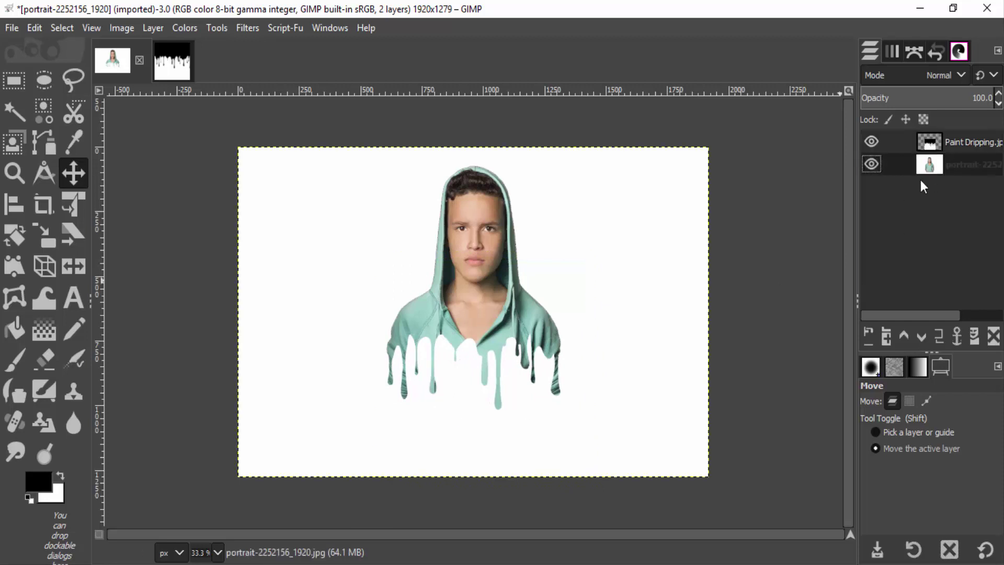
pyautogui.click(959, 147)
pyautogui.click(153, 29)
pyautogui.click(194, 65)
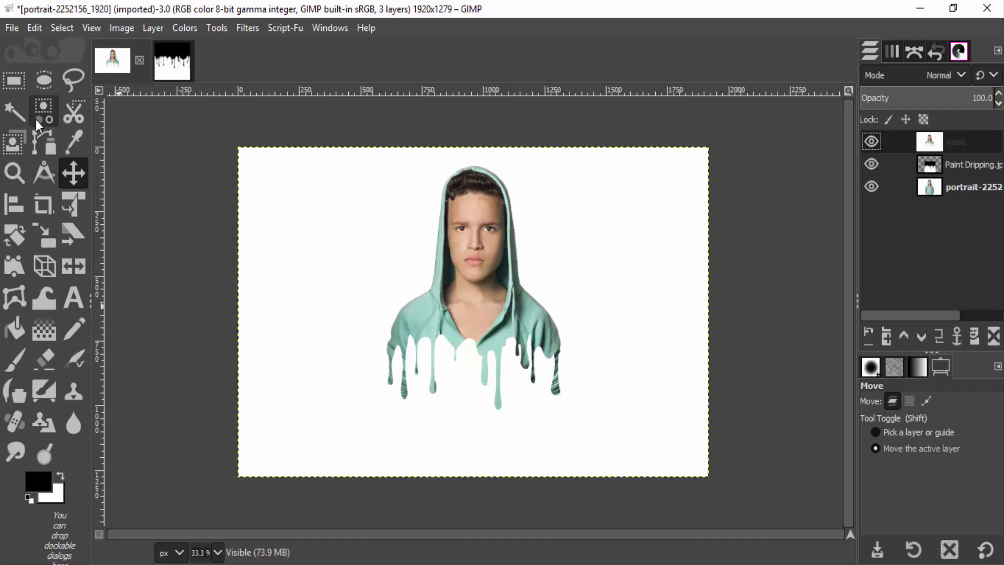
# Fuzzy-select the white background on the Visible layer and add the white gaps between the drips
pyautogui.click(14, 112)
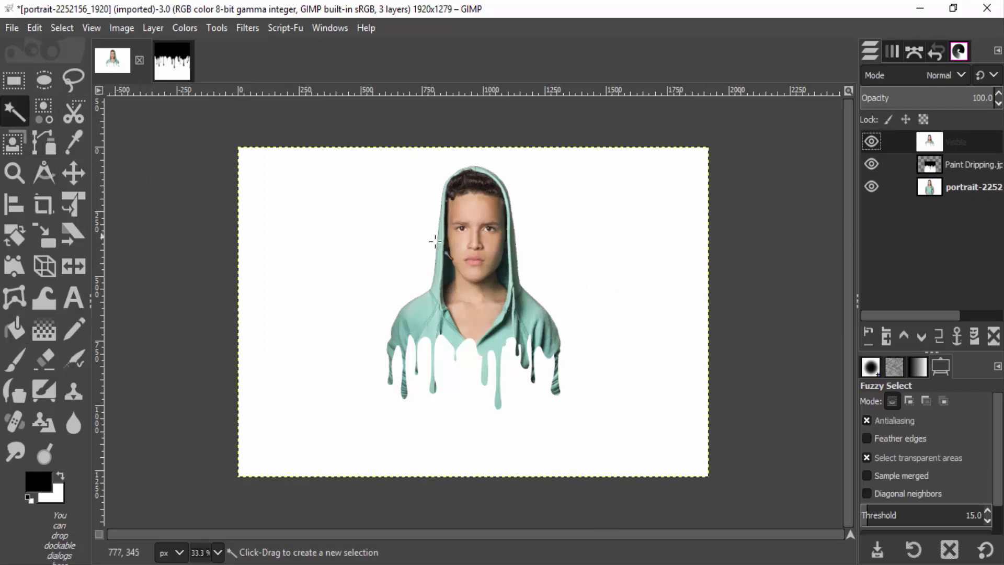
pyautogui.click(384, 249)
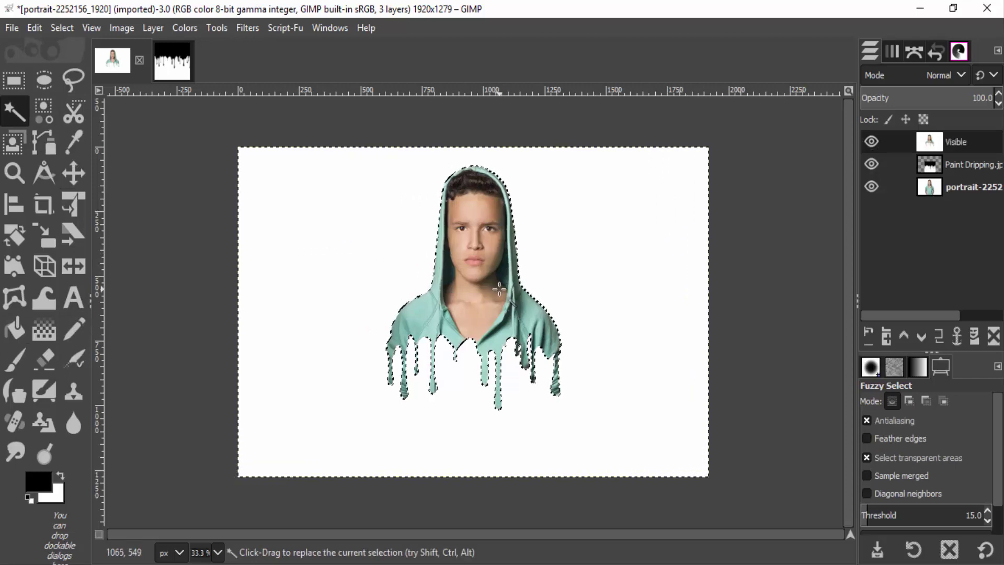
pyautogui.scroll(7, 499, 366)
pyautogui.press('shift')
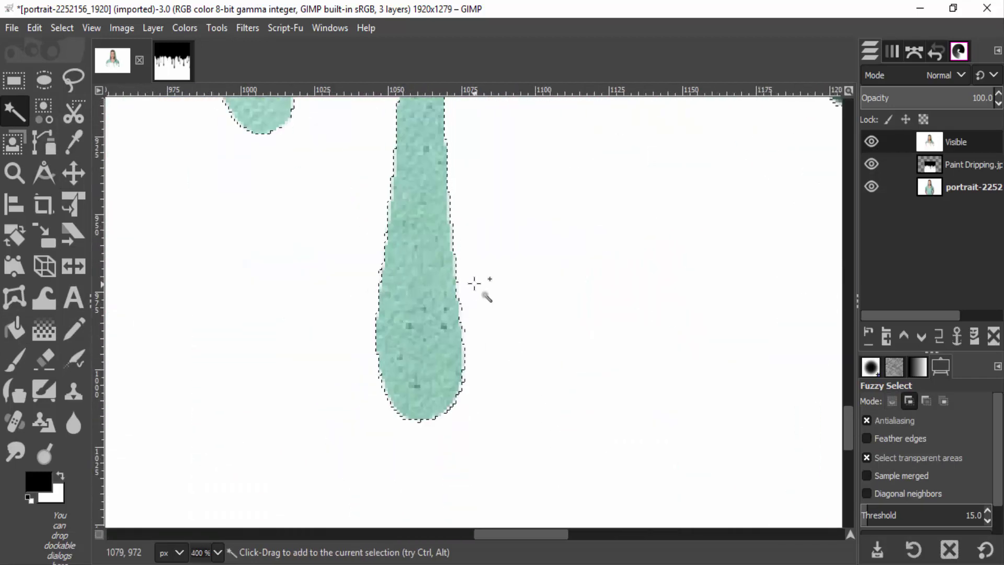
pyautogui.scroll(-6, 474, 283)
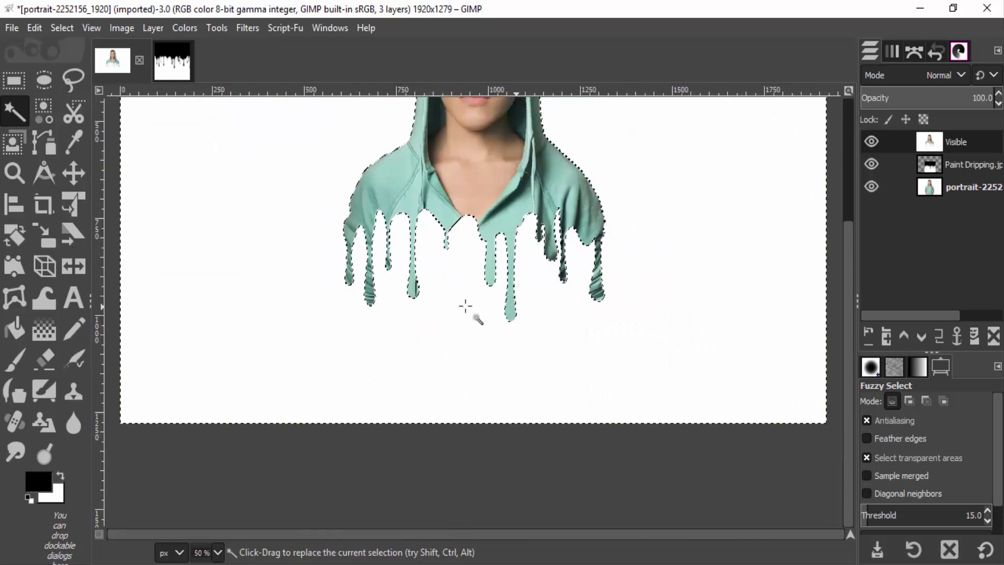
pyautogui.scroll(-1, 466, 306)
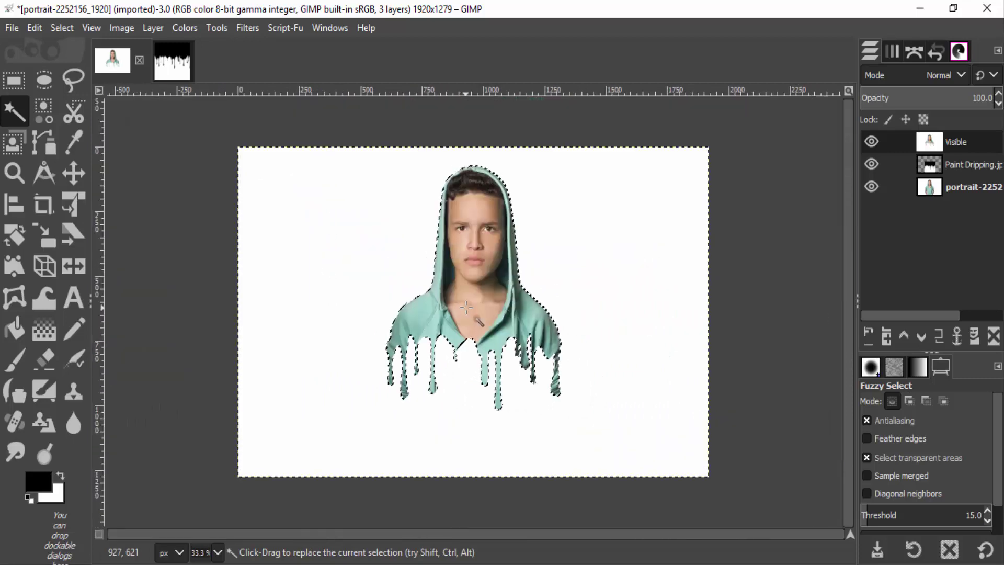
# Hide the original portrait layer and select the whole image with Select > All
pyautogui.rightClick(931, 144)
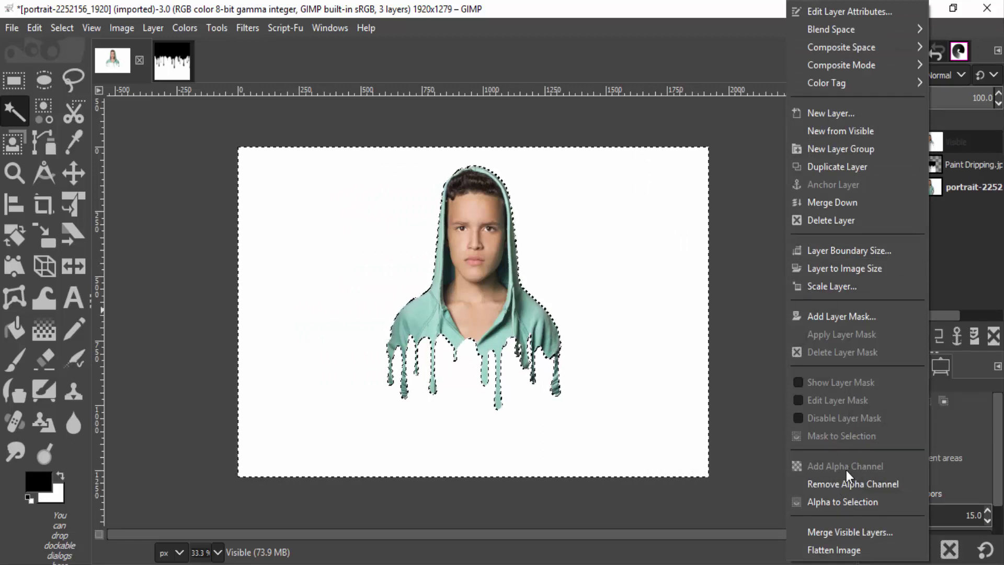
pyautogui.click(768, 451)
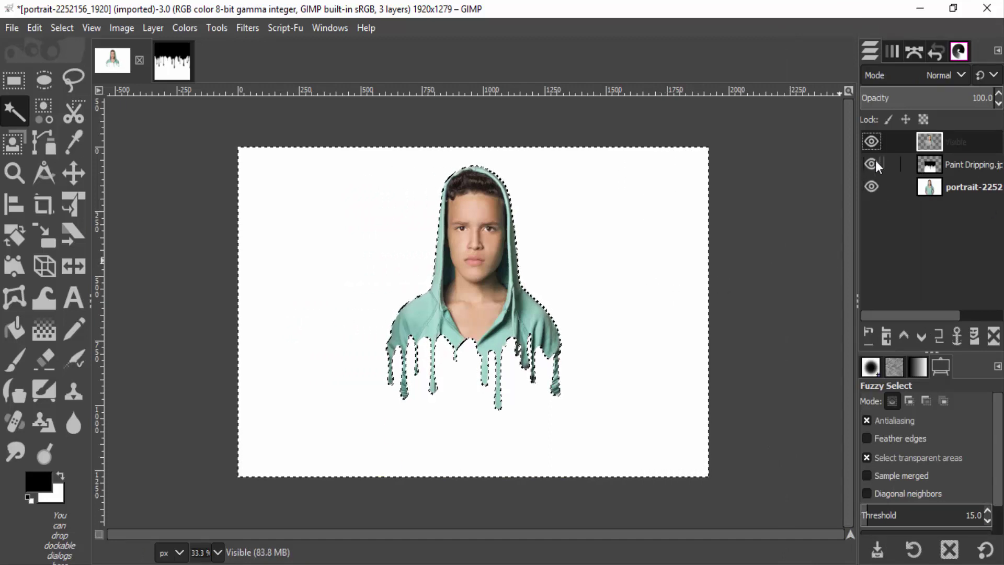
pyautogui.click(871, 187)
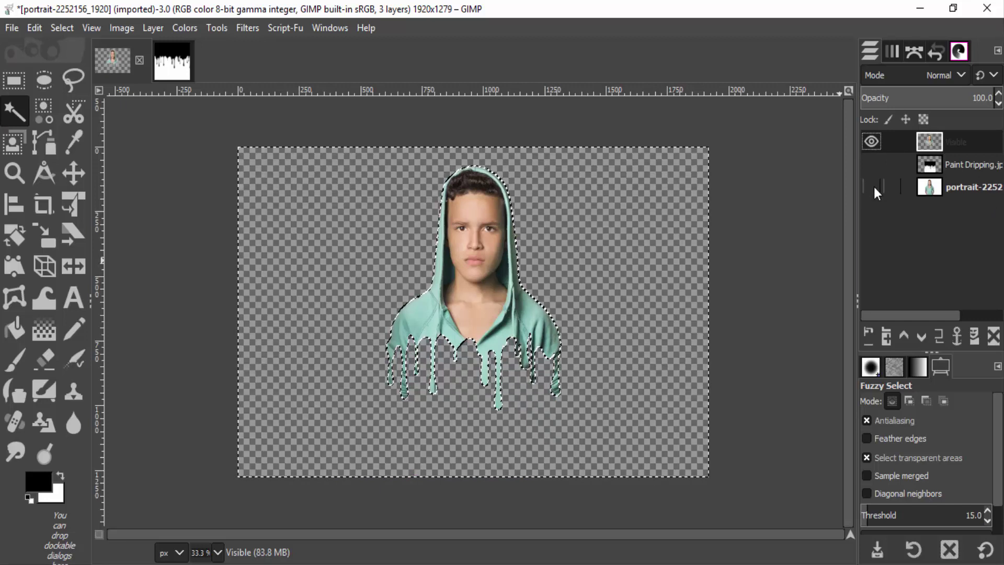
pyautogui.press('z')
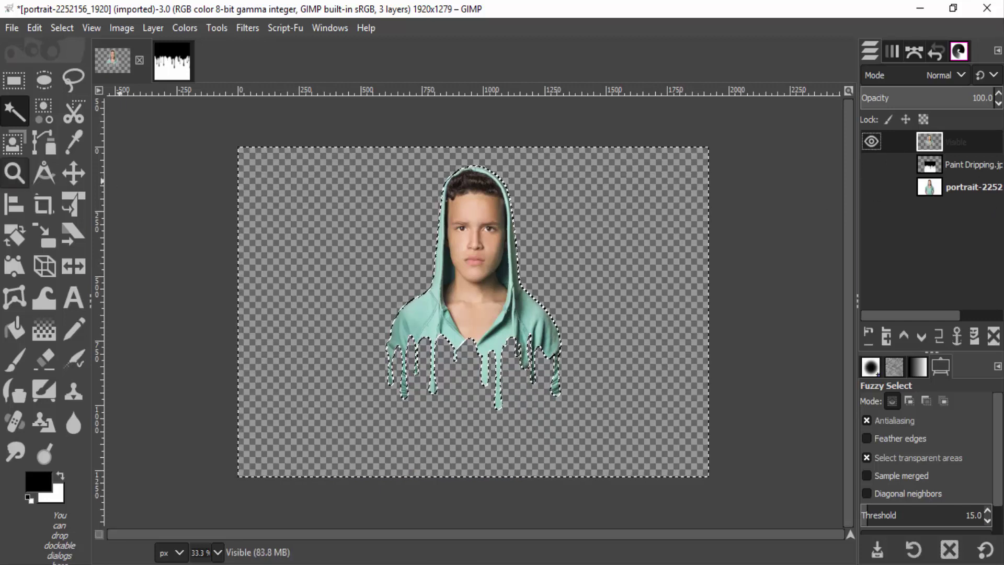
pyautogui.click(61, 26)
pyautogui.click(75, 47)
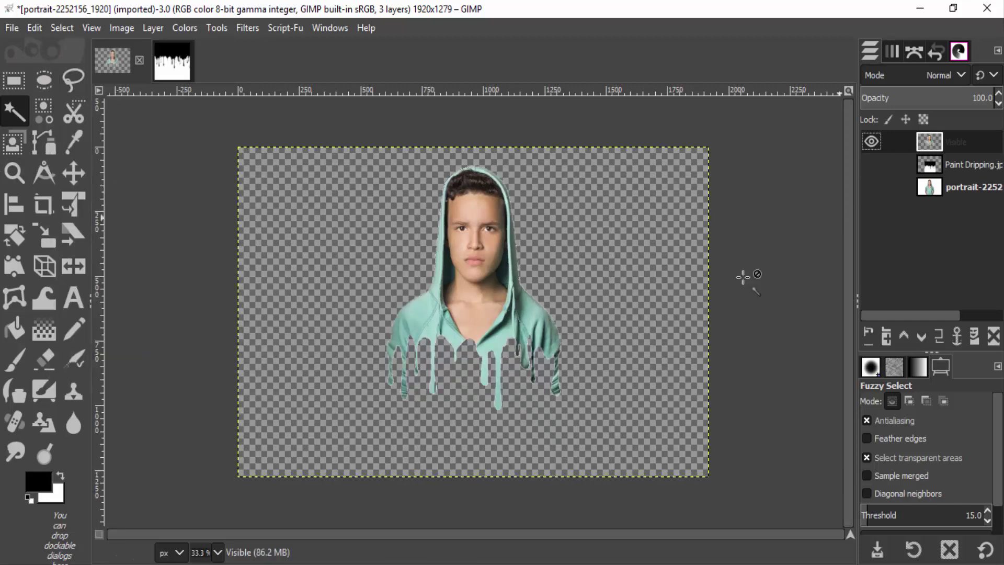
# Nudge the figure slightly down, then add a white-filled layer and lower it beneath Visible
pyautogui.click(74, 172)
pyautogui.moveTo(481, 276); pyautogui.dragTo(481, 283)
pyautogui.click(885, 334)
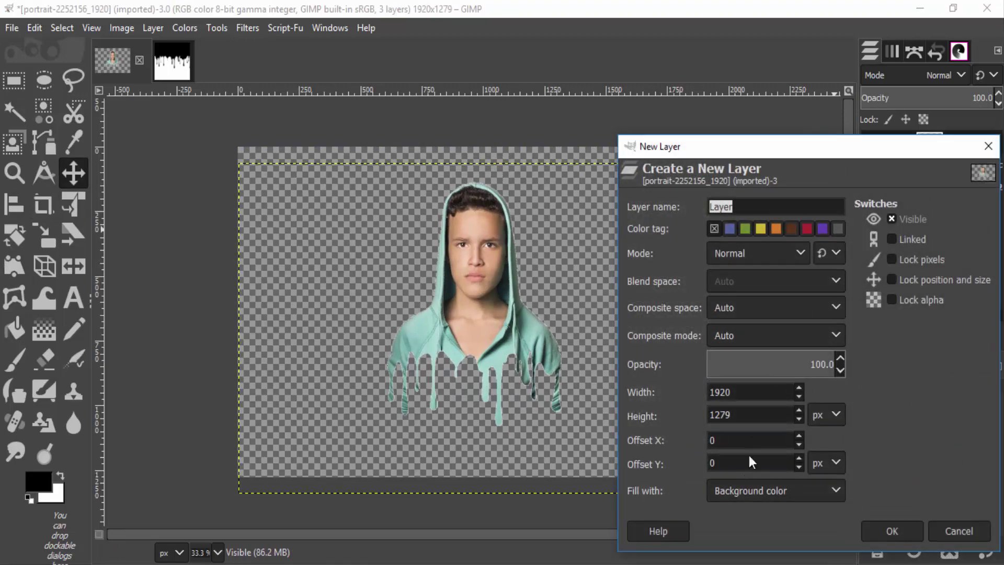
pyautogui.click(747, 494)
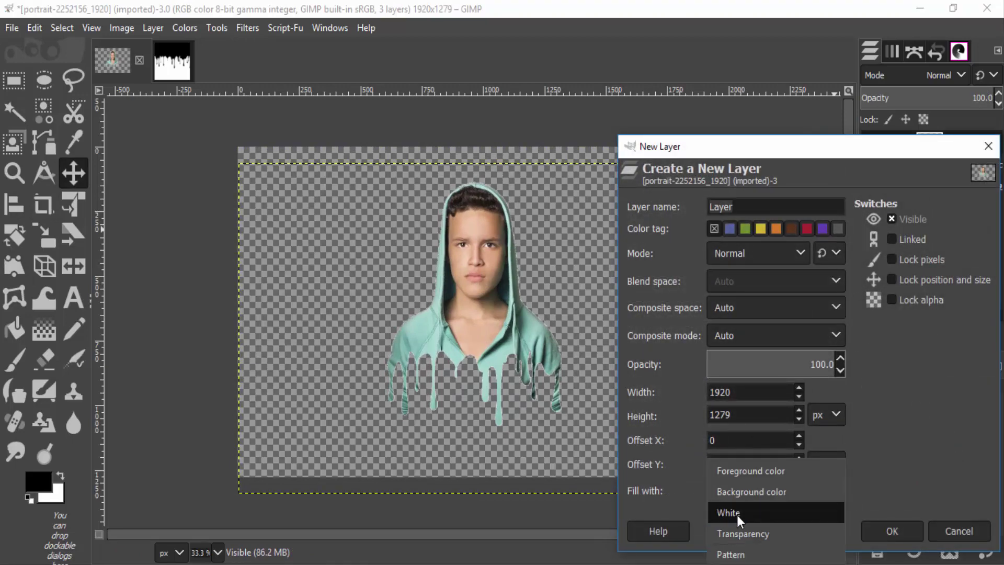
pyautogui.click(736, 515)
pyautogui.click(892, 530)
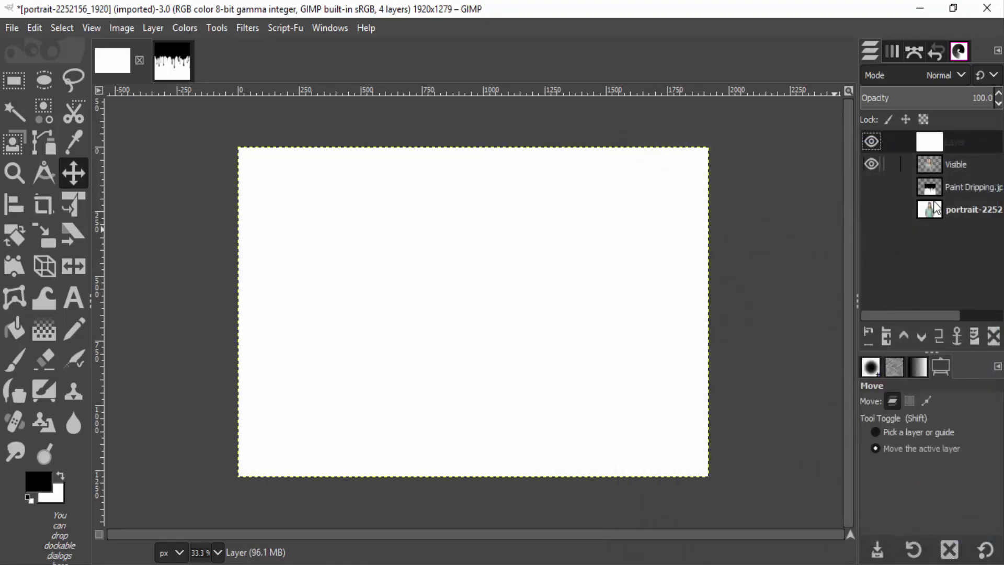
pyautogui.click(918, 335)
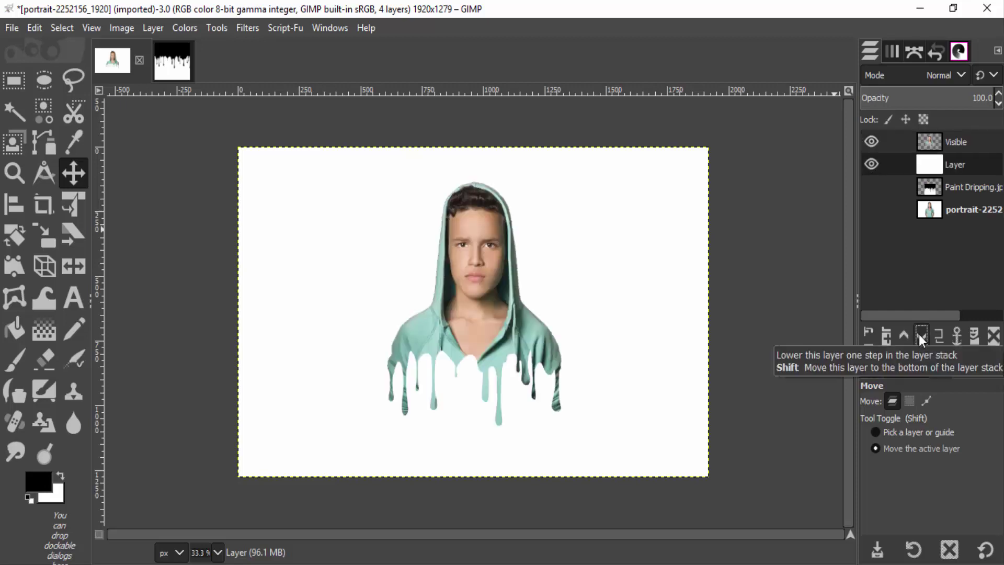
# Draw a radial gradient from the hoodie outward, light grey at the centre fading to darker grey
pyautogui.click(45, 333)
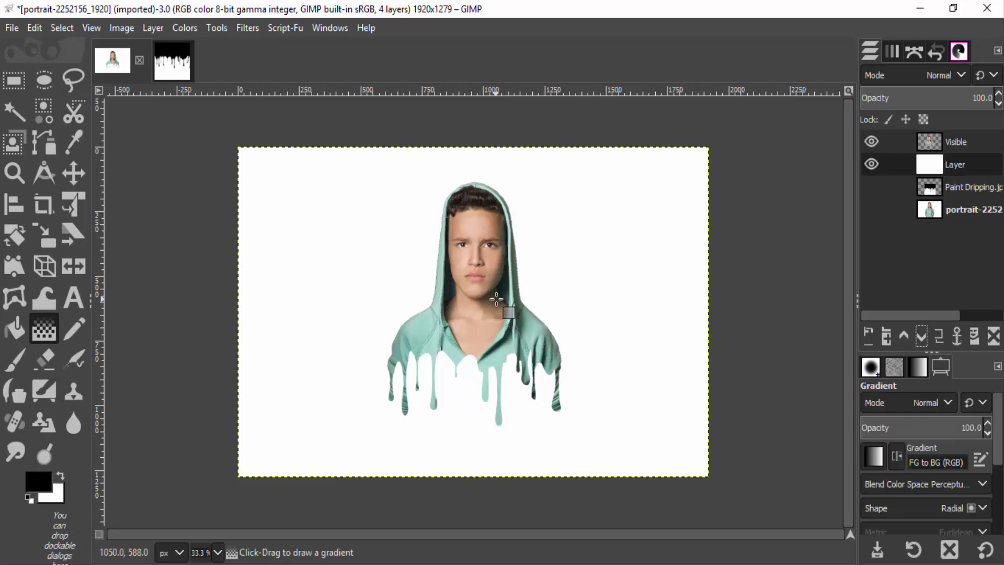
pyautogui.moveTo(459, 326); pyautogui.dragTo(741, 101)
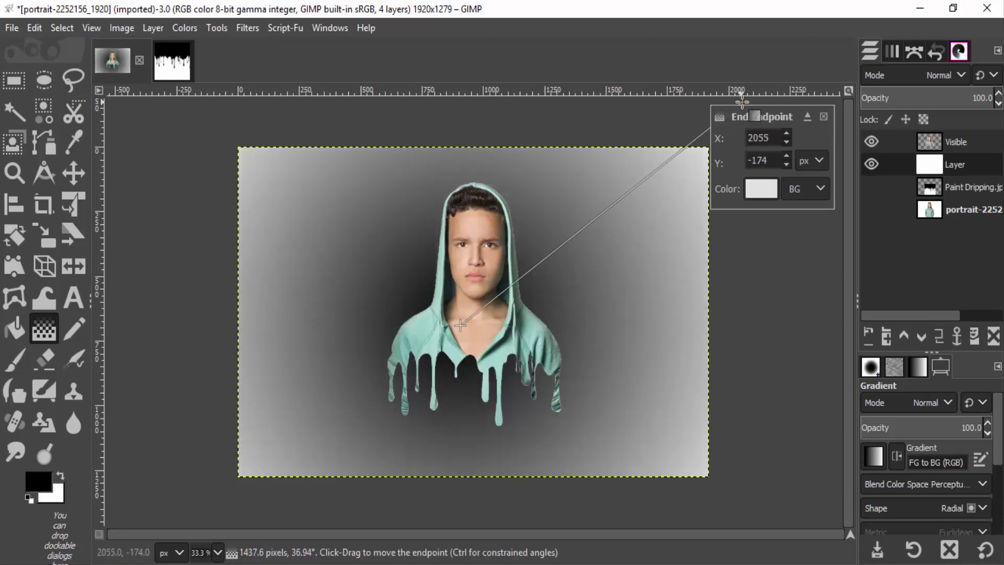
pyautogui.click(62, 477)
pyautogui.moveTo(741, 101); pyautogui.dragTo(843, 41)
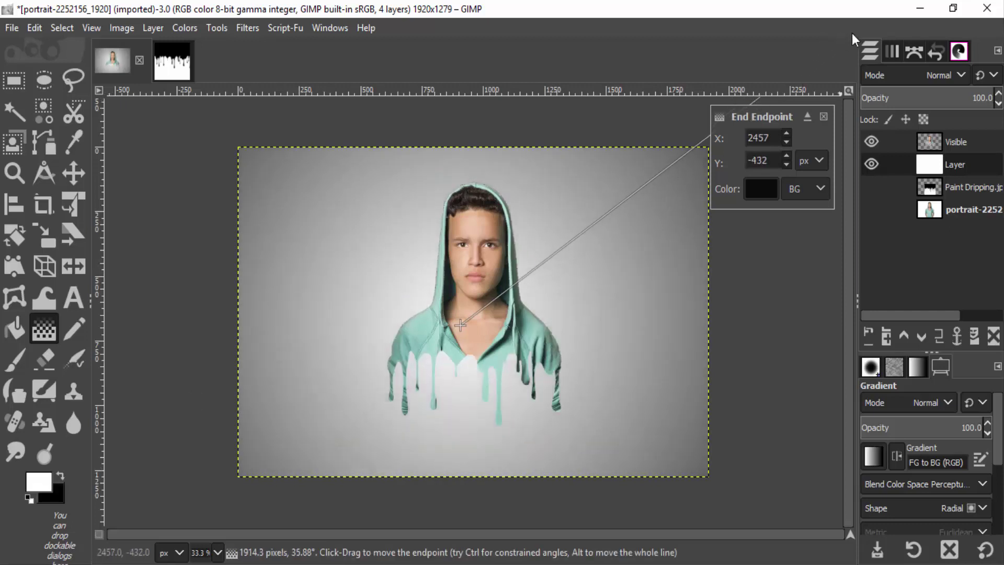
# Fine-tune the gradient's centre and outer end, then commit it to the backdrop layer
pyautogui.moveTo(460, 325); pyautogui.dragTo(472, 309)
pyautogui.press('-')
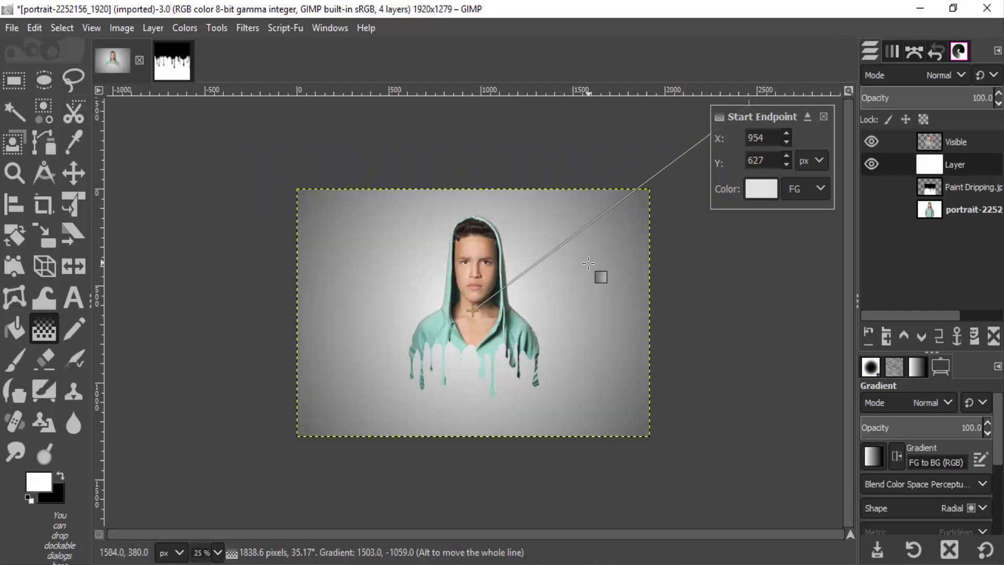
pyautogui.moveTo(590, 256); pyautogui.dragTo(632, 197)
pyautogui.press('Return')
pyautogui.press('+')
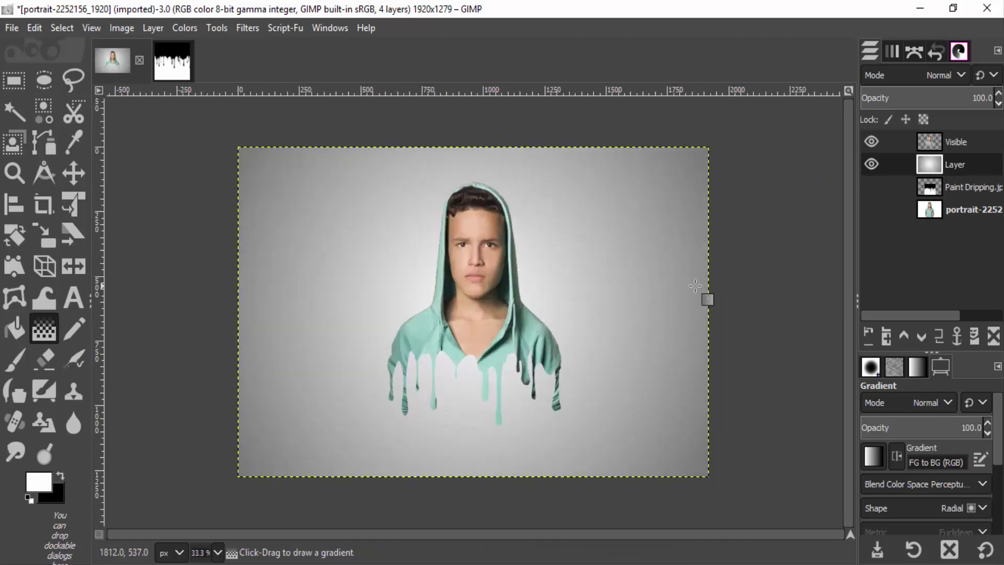
pyautogui.click(922, 146)
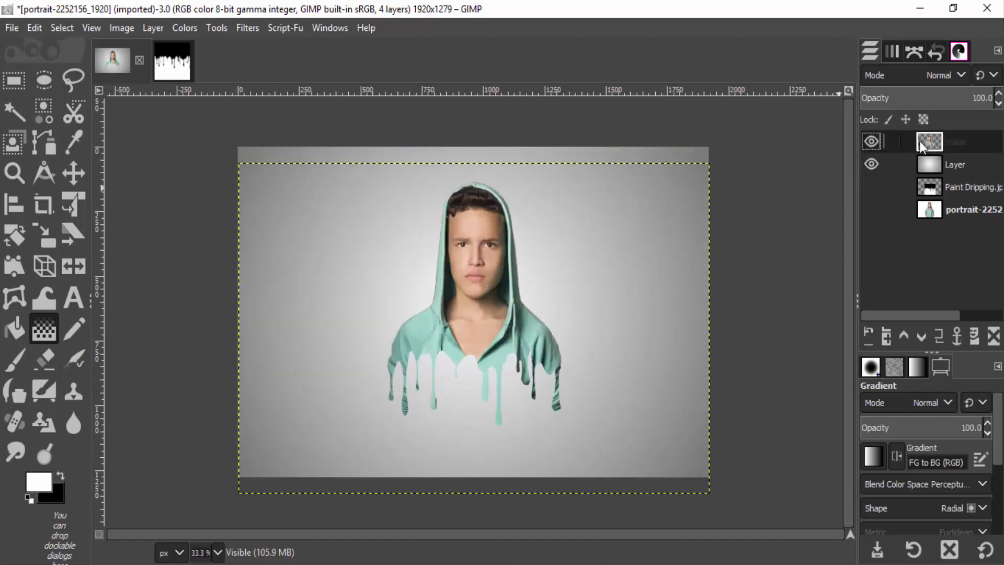
# In Curves, bend the Value curve to darken the figure's midtones slightly
pyautogui.click(184, 28)
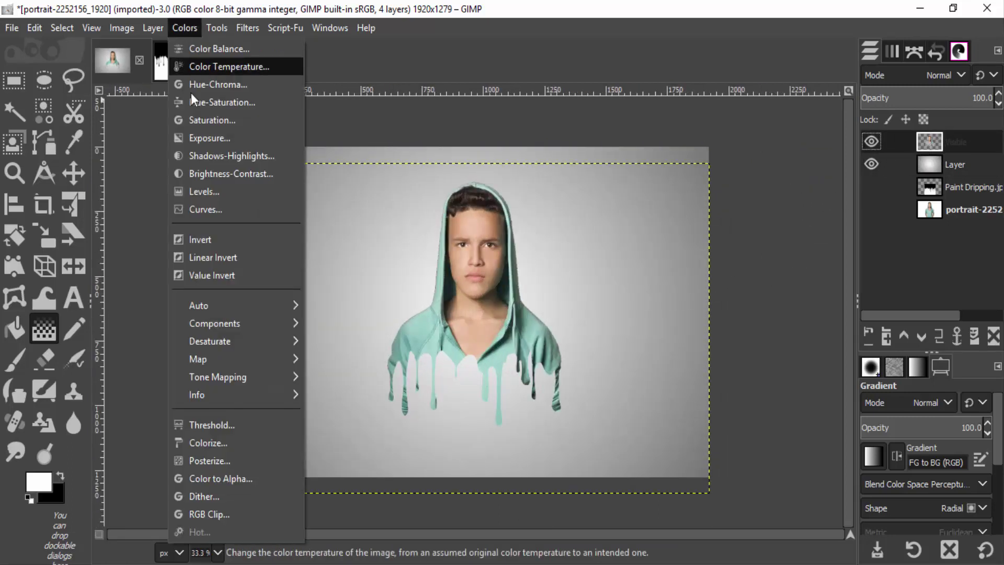
pyautogui.click(215, 214)
pyautogui.moveTo(290, 252); pyautogui.dragTo(308, 240)
pyautogui.moveTo(264, 269)
pyautogui.mouseDown()
pyautogui.moveTo(257, 275)
pyautogui.moveTo(265, 282)
pyautogui.mouseUp()
# Step through the Red, Green and Blue curves, lower the blue midtones, and apply the grade
pyautogui.click(222, 130)
pyautogui.click(235, 154)
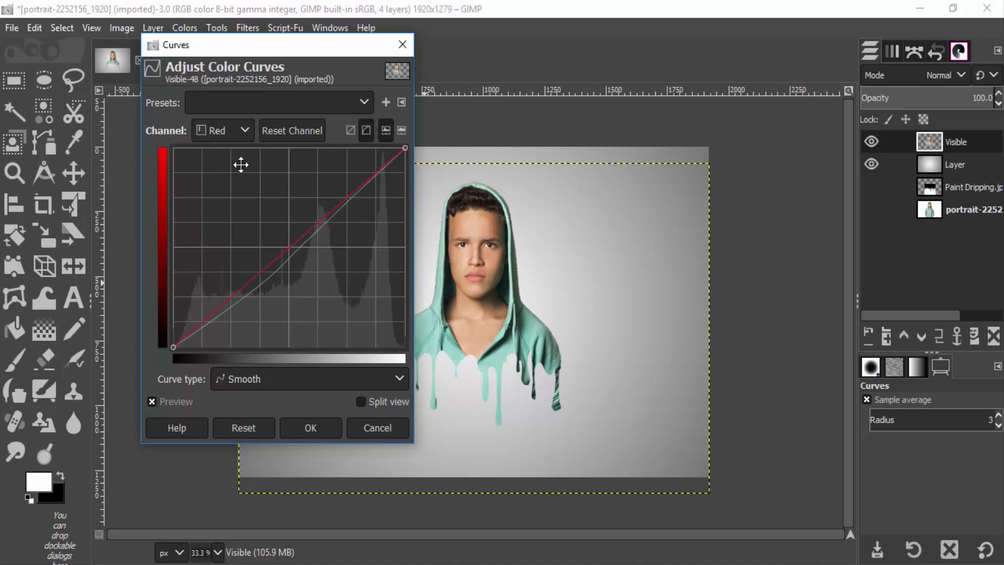
pyautogui.click(222, 131)
pyautogui.click(233, 159)
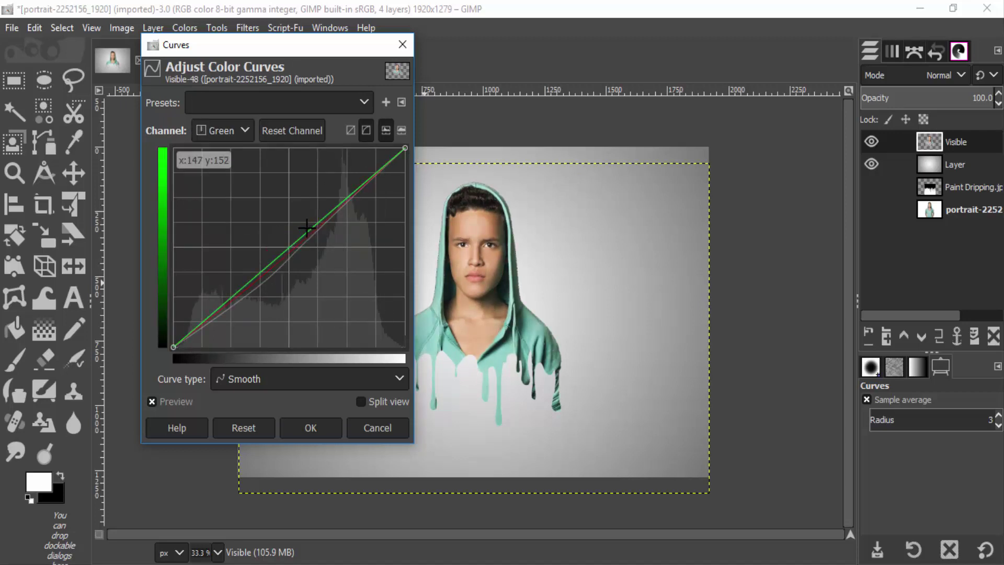
pyautogui.click(222, 131)
pyautogui.click(220, 152)
pyautogui.moveTo(303, 236); pyautogui.dragTo(297, 244)
pyautogui.click(310, 429)
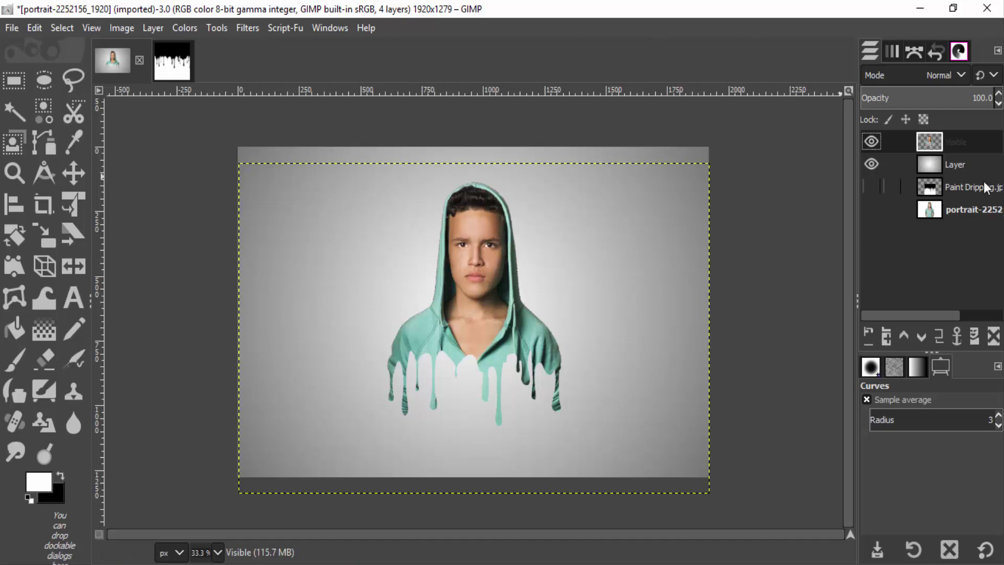
pyautogui.click(962, 210)
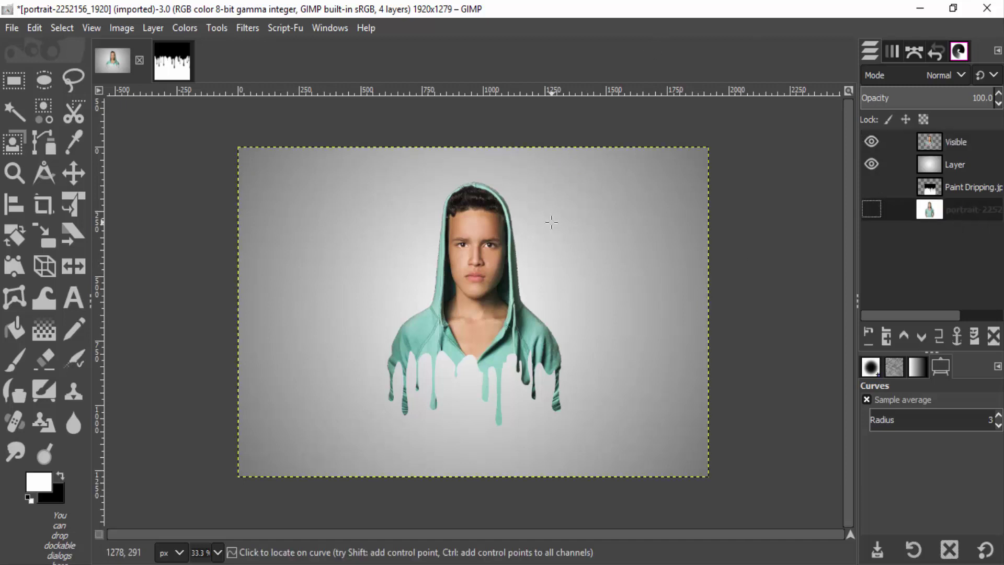